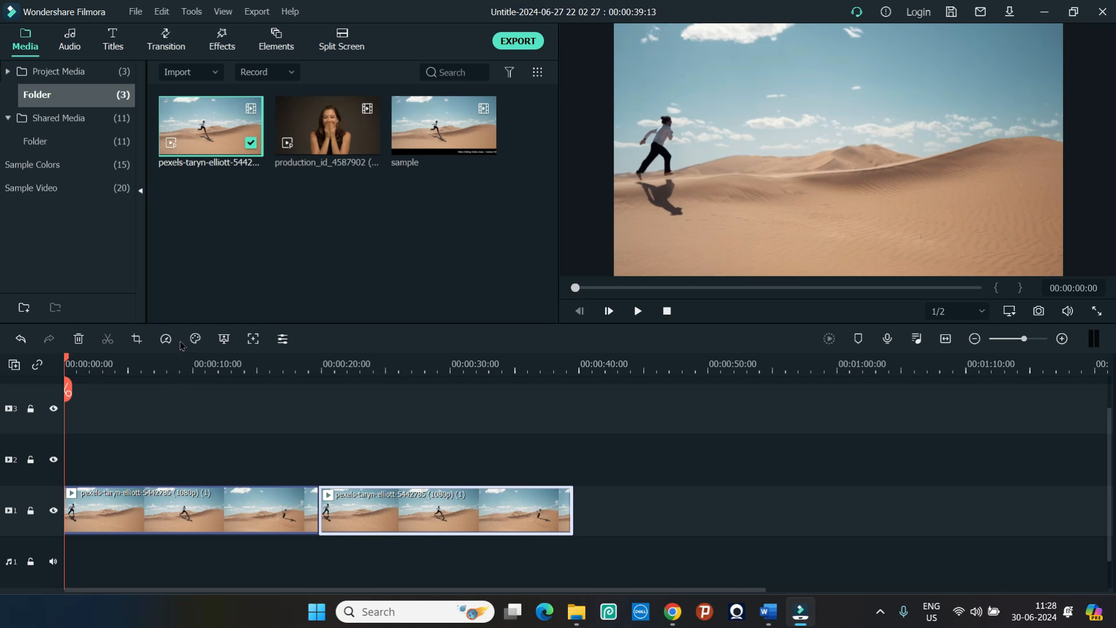
Show the speed control strip on the second desert clip in the timeline.
left_click(167, 338)
left_click(192, 474)
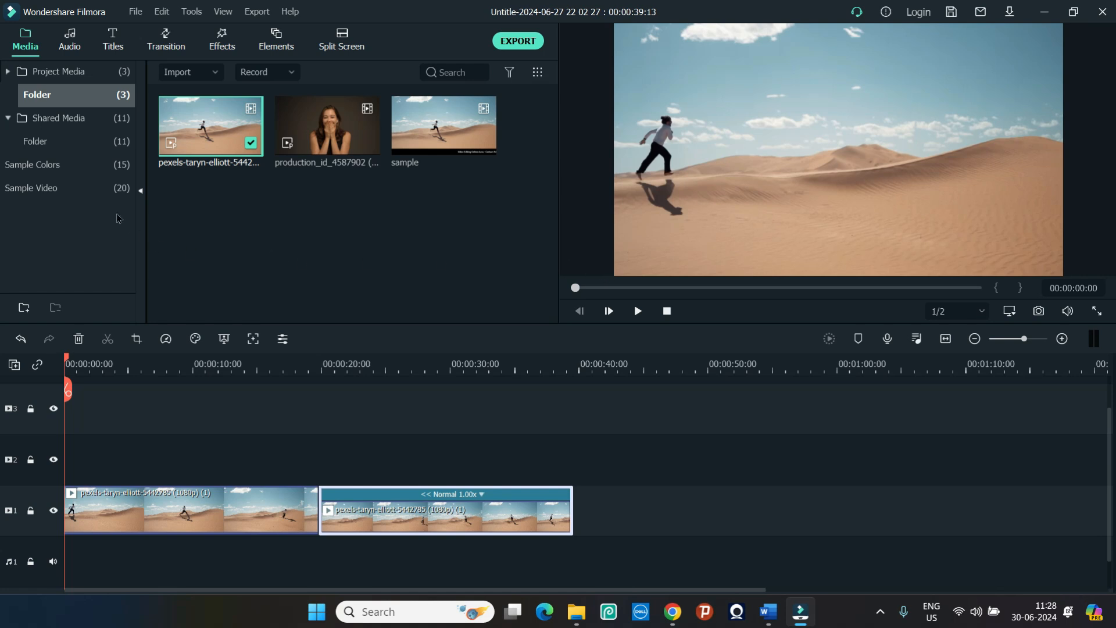
Add the Black sample color to track 2 so that it spans both desert clips.
left_click(41, 169)
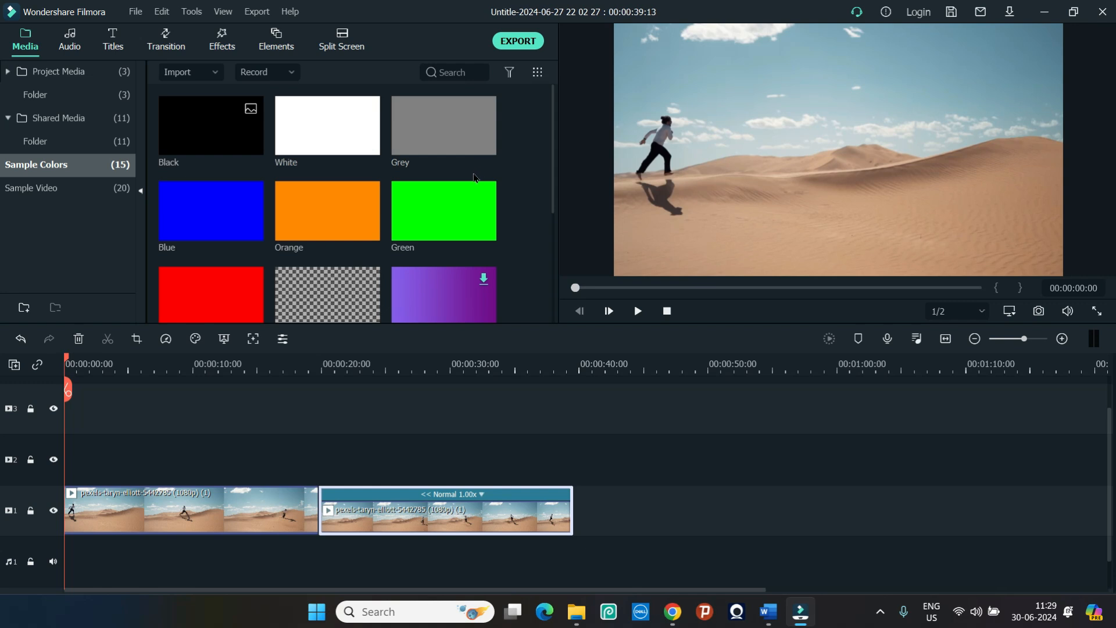
double_click(213, 142)
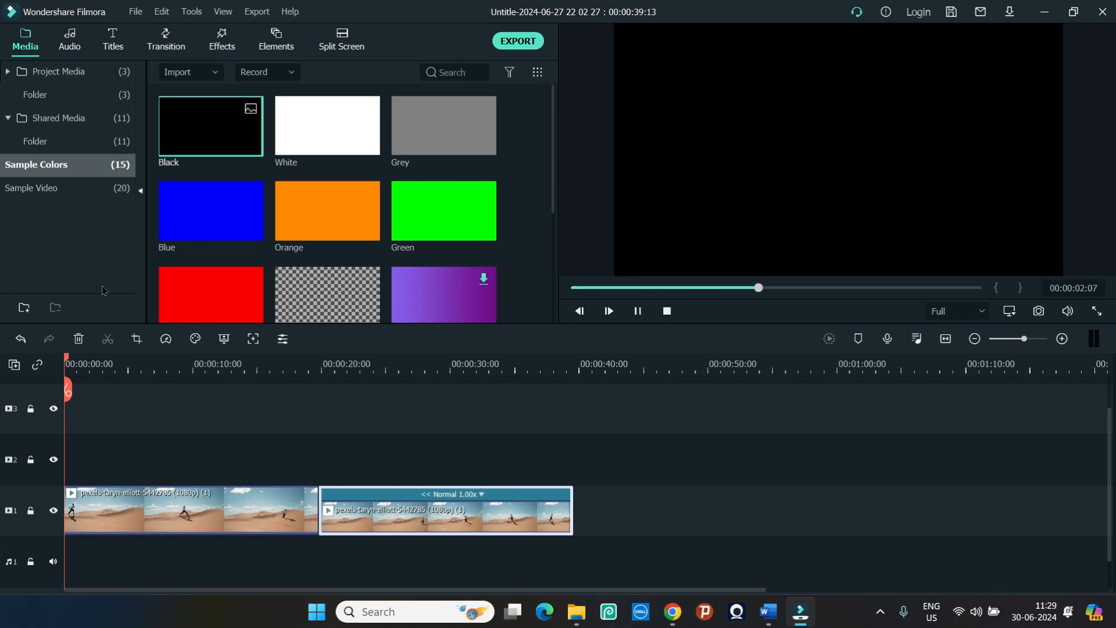
left_click_drag(192, 138, 575, 469)
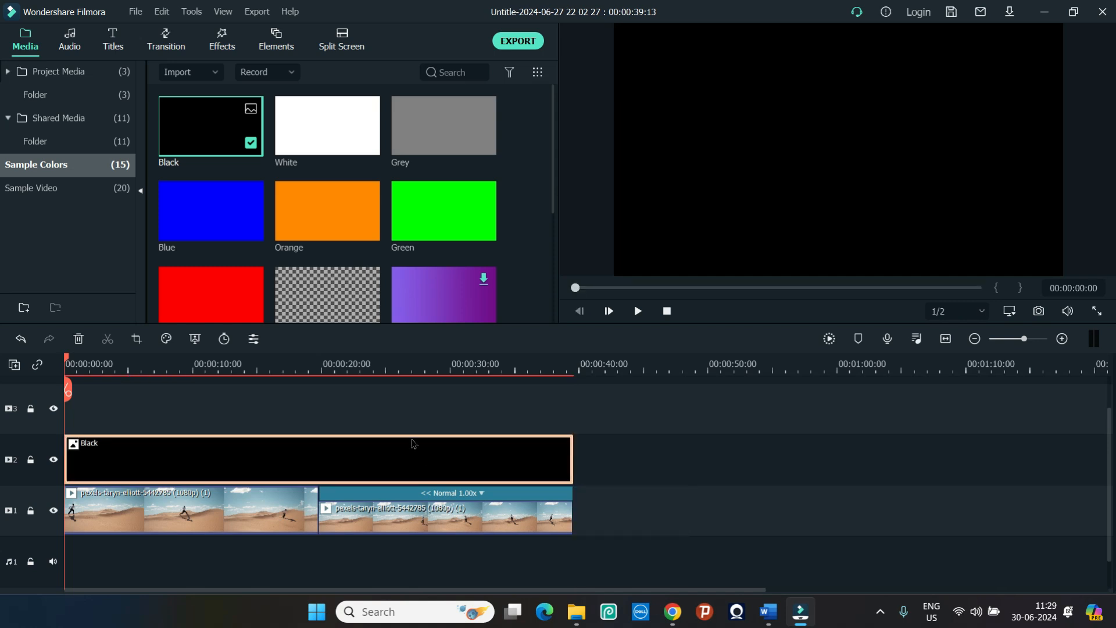
Shrink the black overlay's height to a thin strip along the bottom edge of the video frame.
left_click(785, 112)
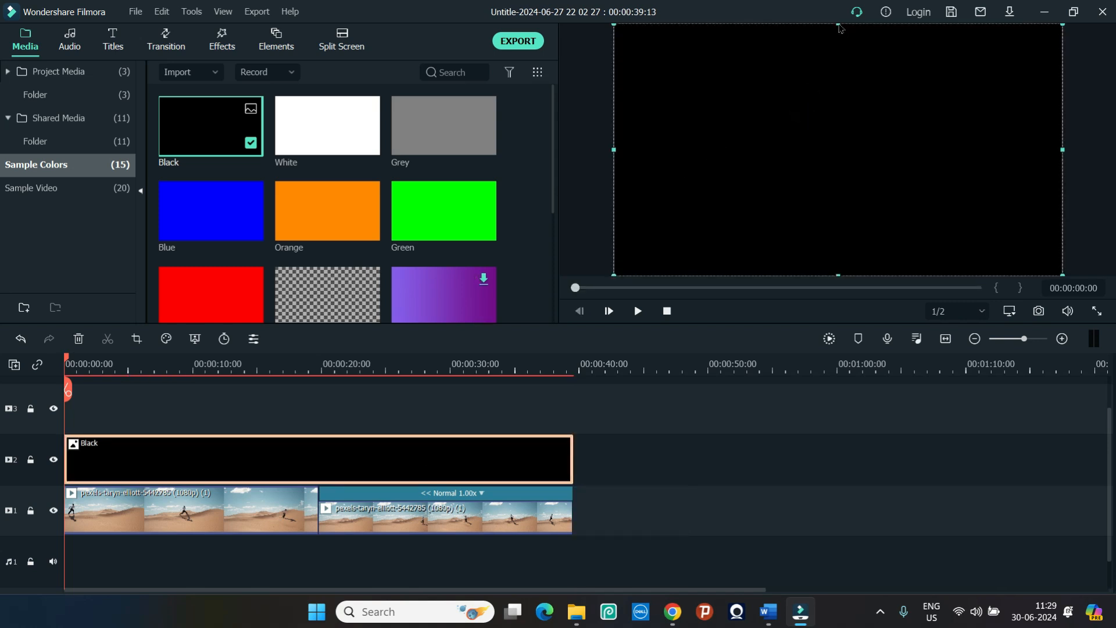
left_click_drag(838, 25, 840, 249)
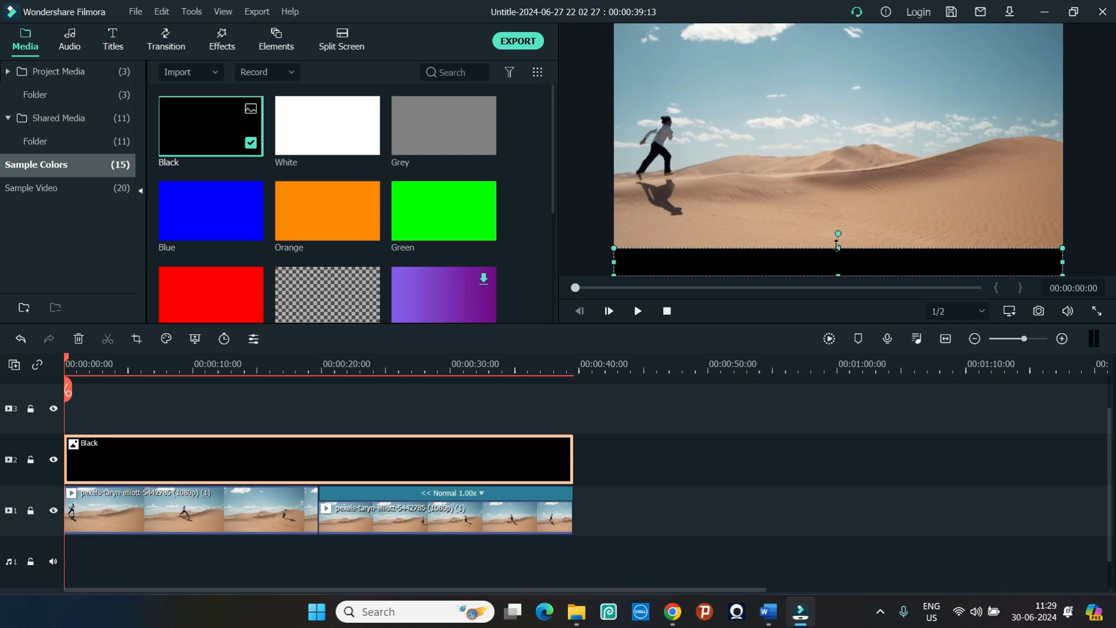
left_click_drag(837, 246, 837, 247)
Add the Default Title to track 3 at the start of the timeline and open its text settings.
left_click(112, 48)
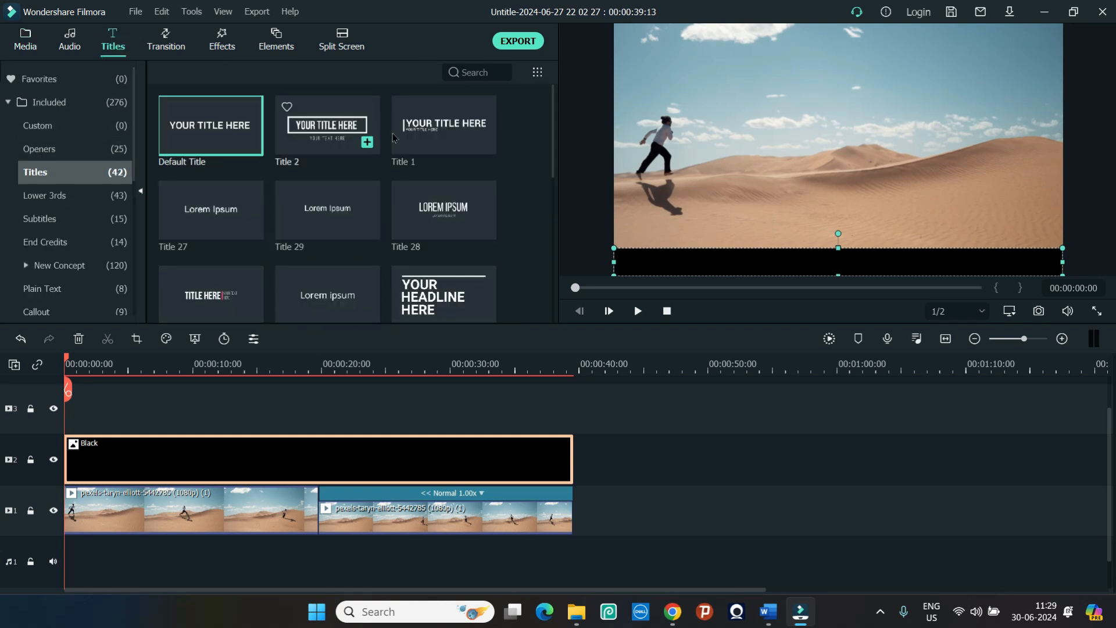
left_click_drag(207, 145, 235, 398)
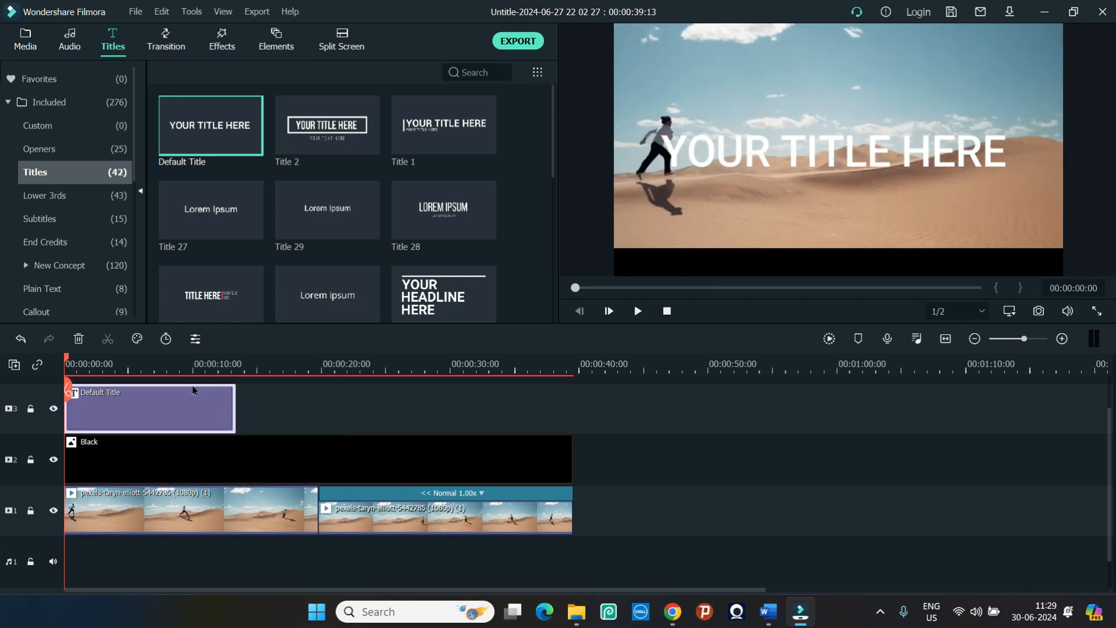
double_click(155, 407)
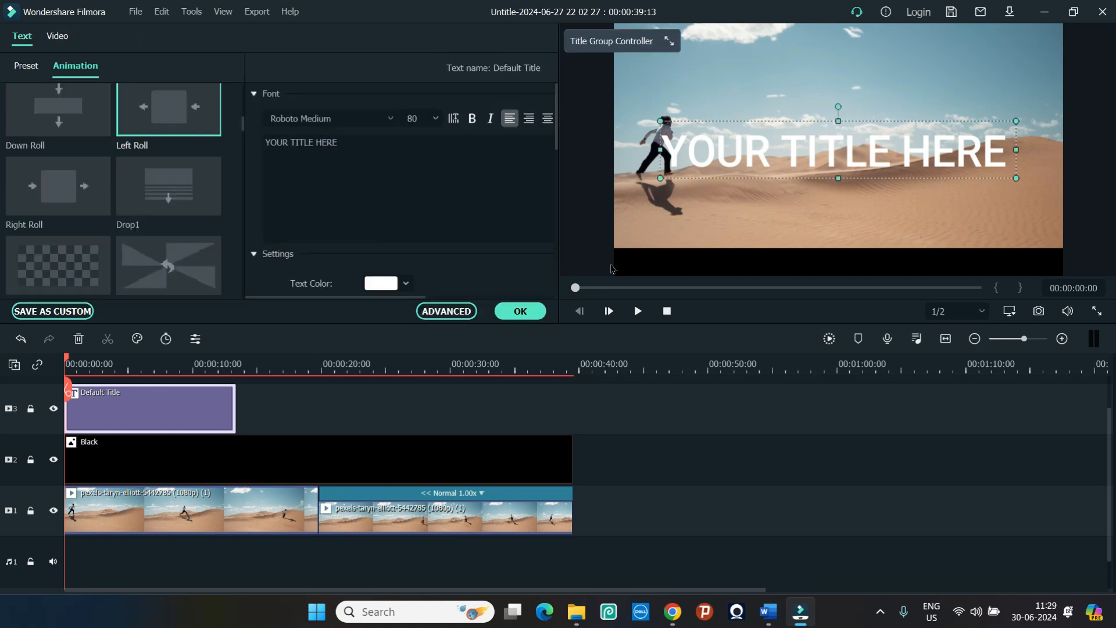
Copy the line "Video Editing Online One – to – One class – Ph:" with its phone number from Word's Document1 and replace the title's placeholder text.
mouse_move(768, 610)
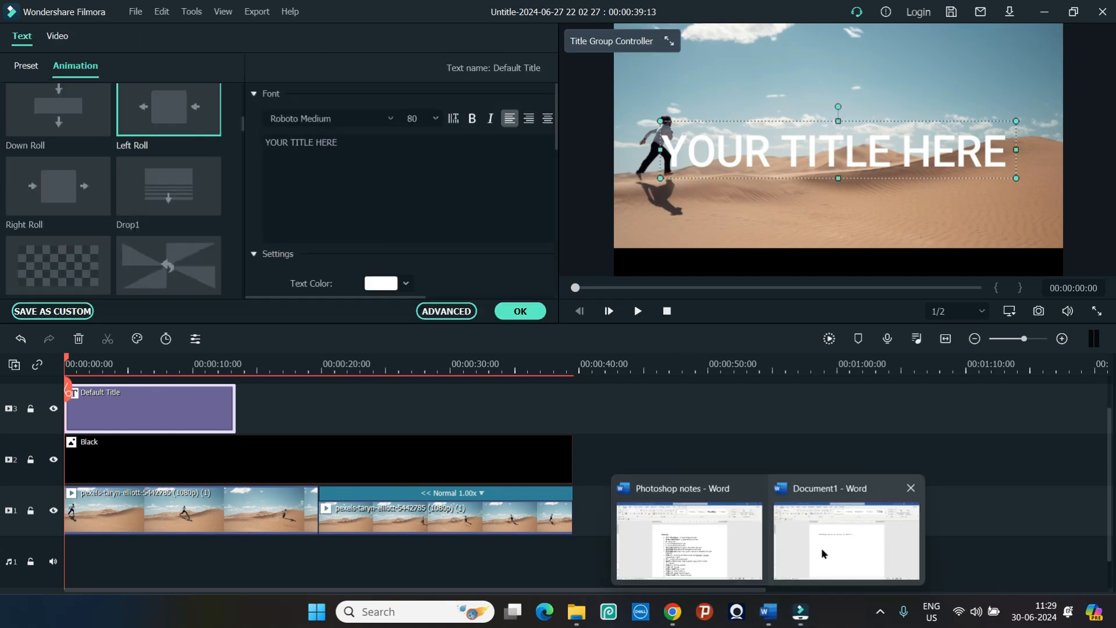
left_click(831, 555)
right_click(555, 254)
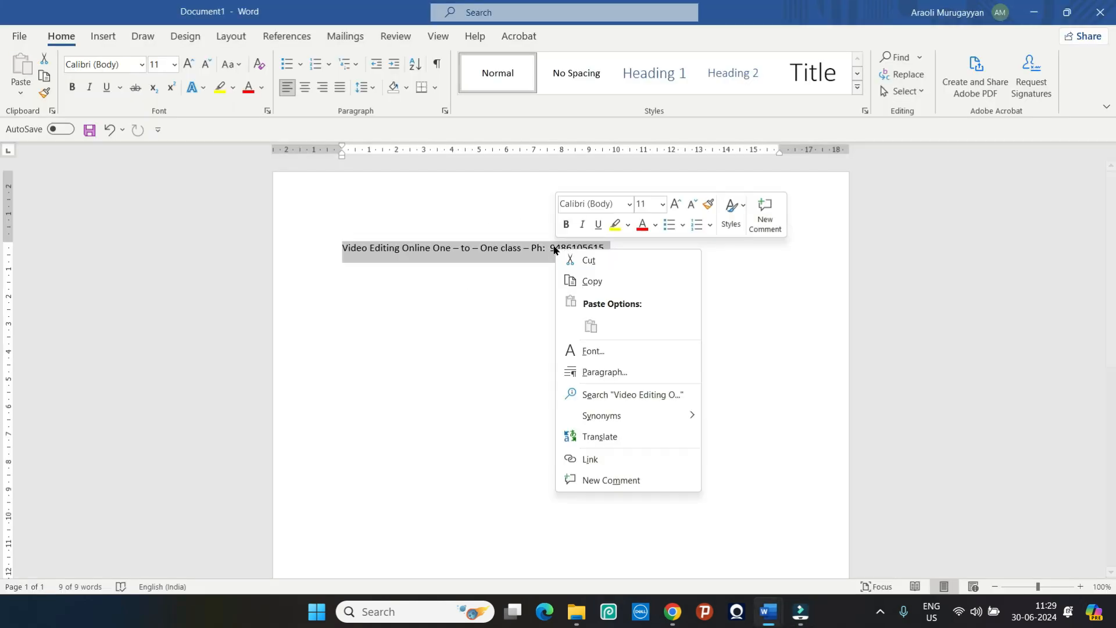
left_click(584, 280)
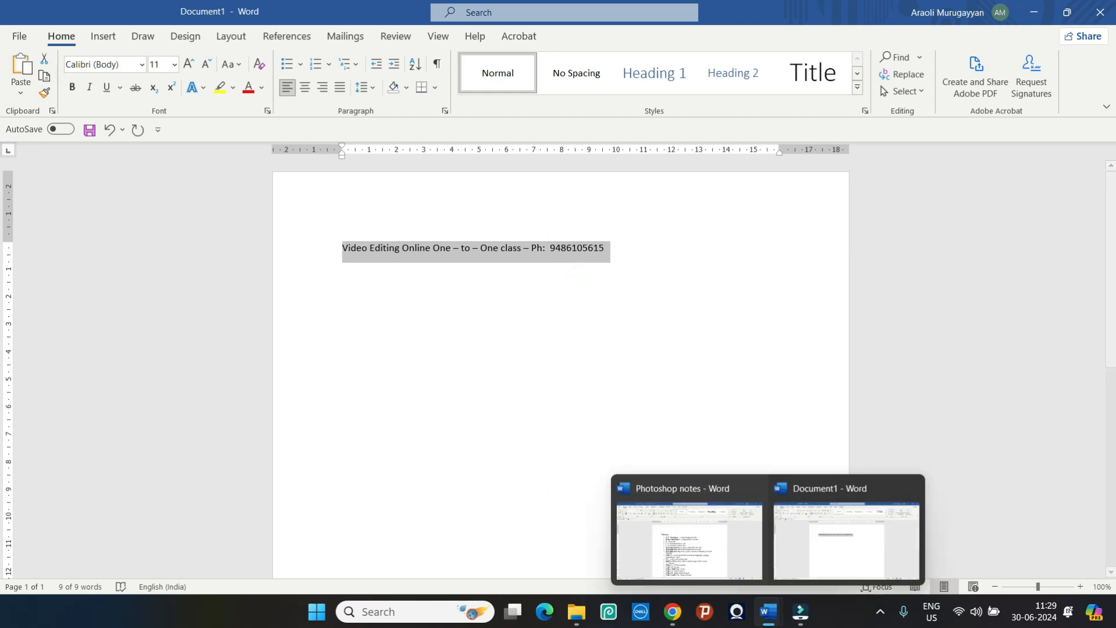
left_click(800, 611)
triple_click(368, 144)
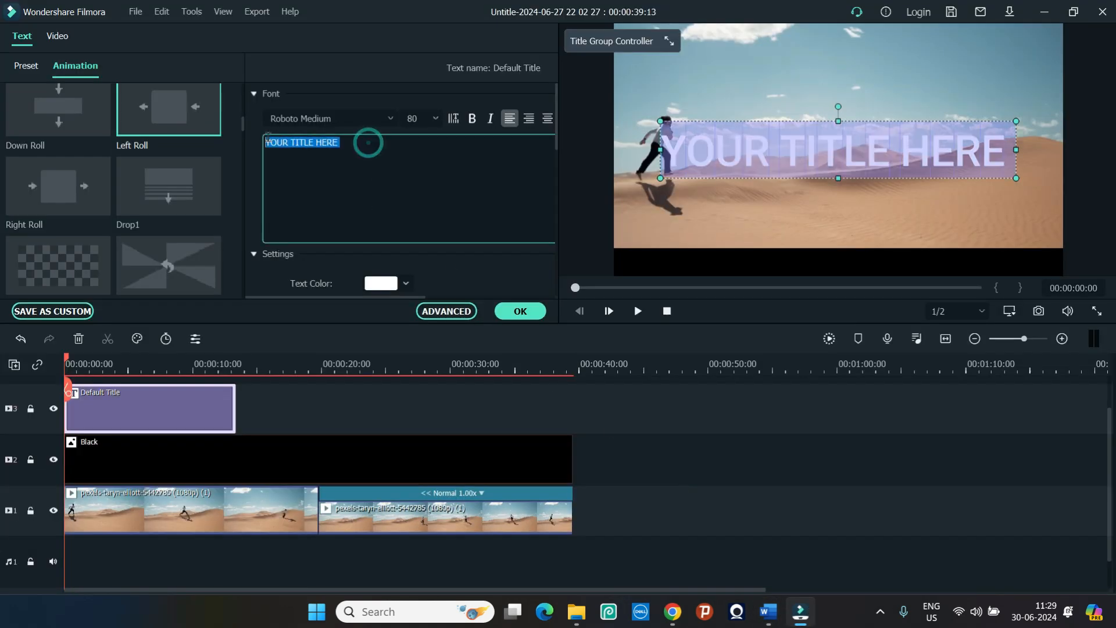
key("ctrl+v")
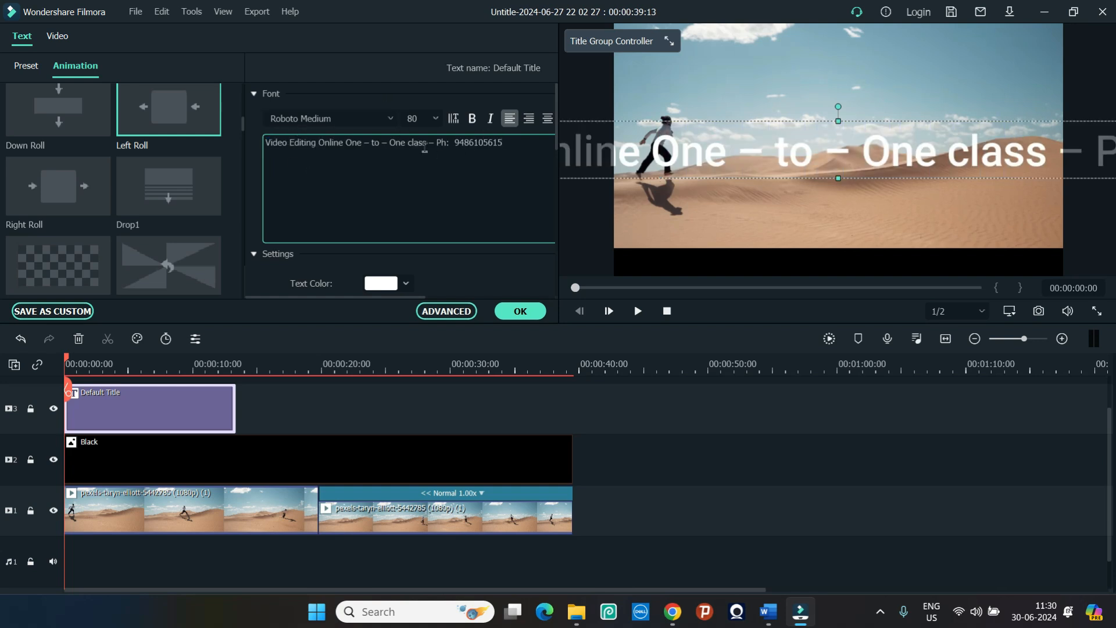
Set the title's font size to 20 and position the text on the black strip.
left_click(436, 119)
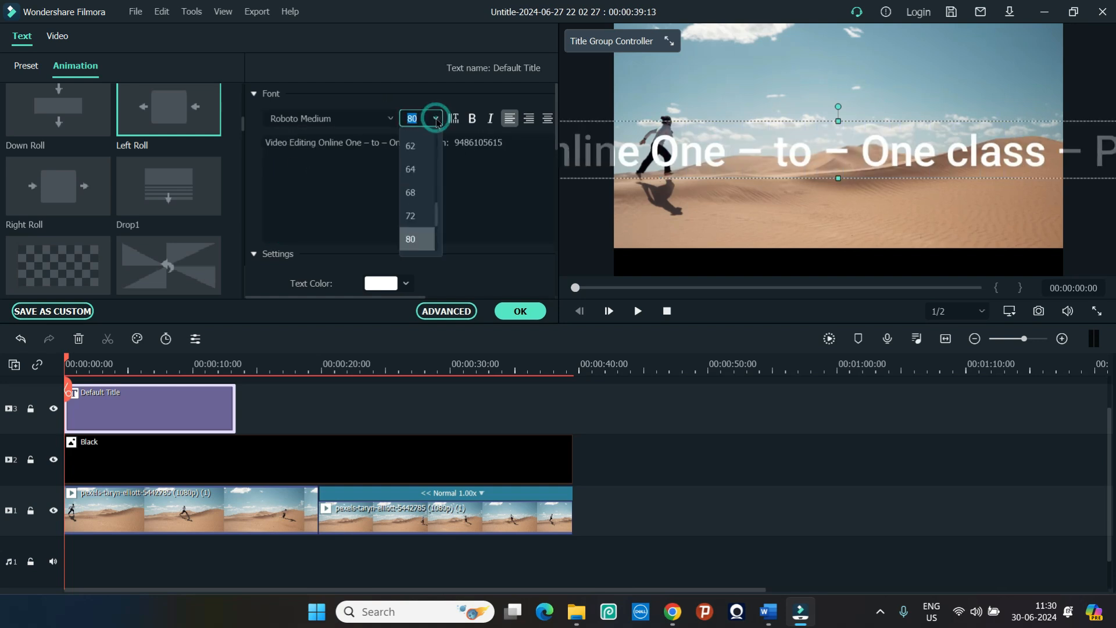
left_click(419, 170)
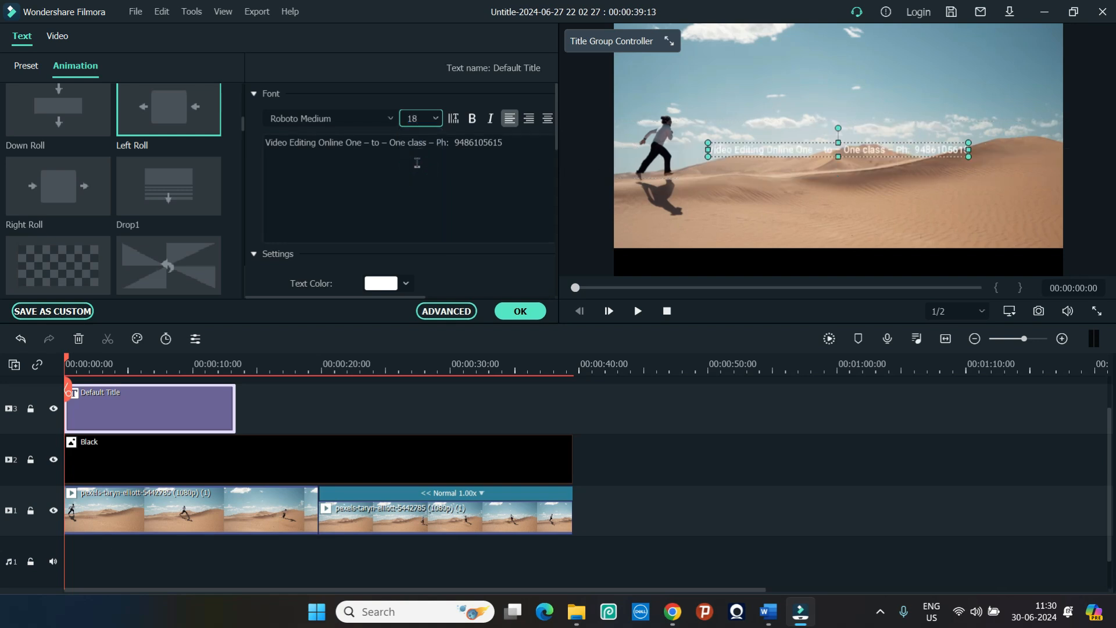
left_click_drag(863, 150, 877, 263)
left_click(435, 118)
left_click(419, 187)
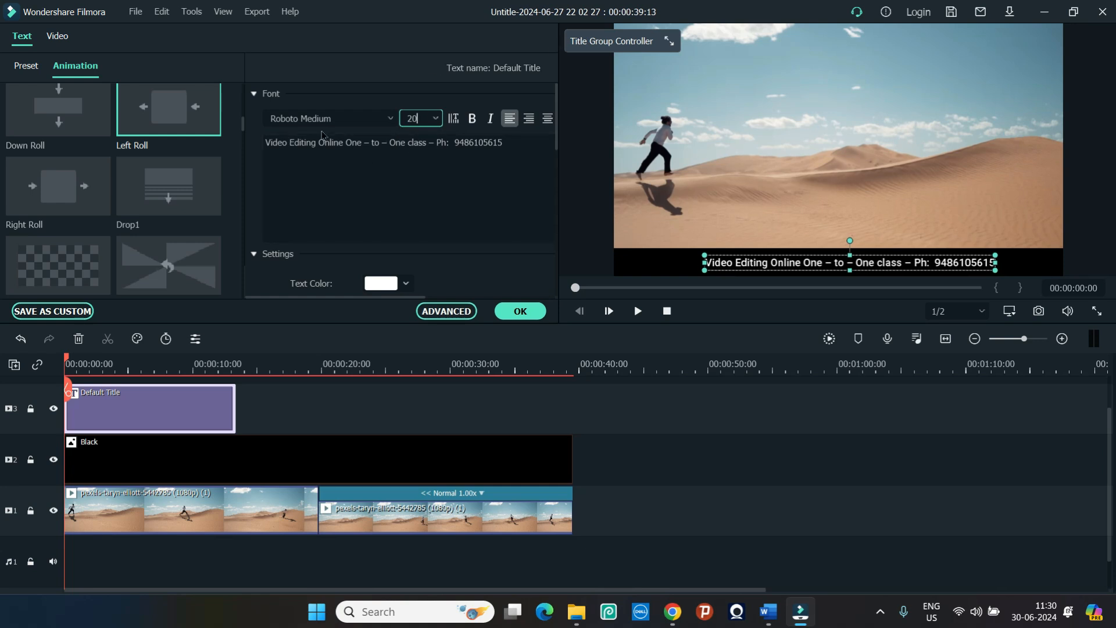
left_click(390, 118)
left_click(392, 118)
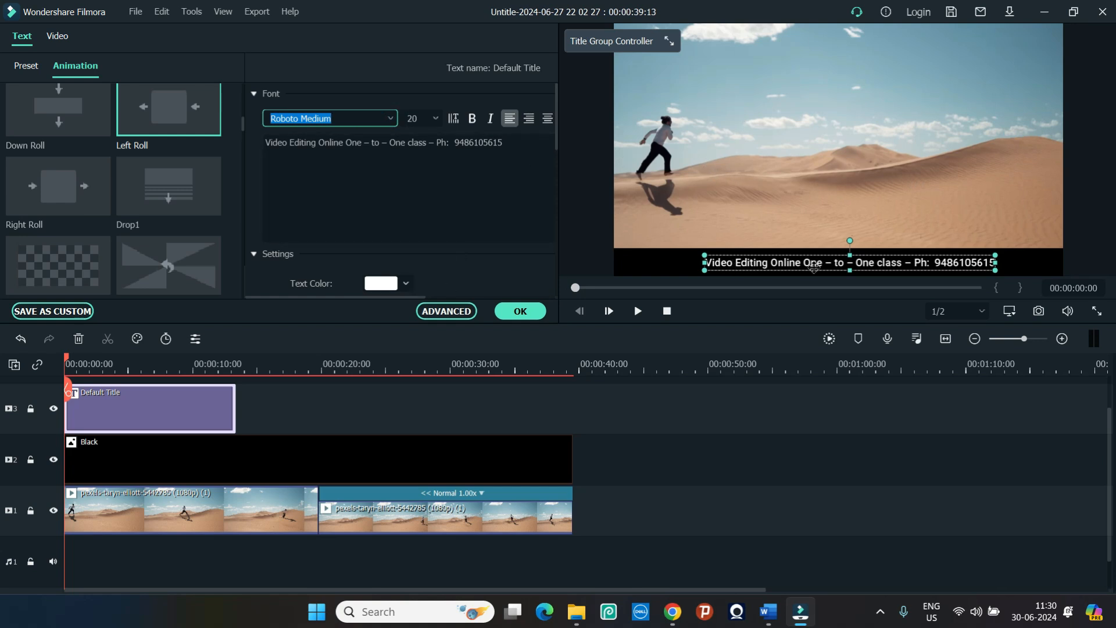
Move the title along the black strip to just outside the frame's right edge and apply the Left Roll animation.
left_click_drag(826, 263, 1095, 263)
scroll(68, 86, "up", 8)
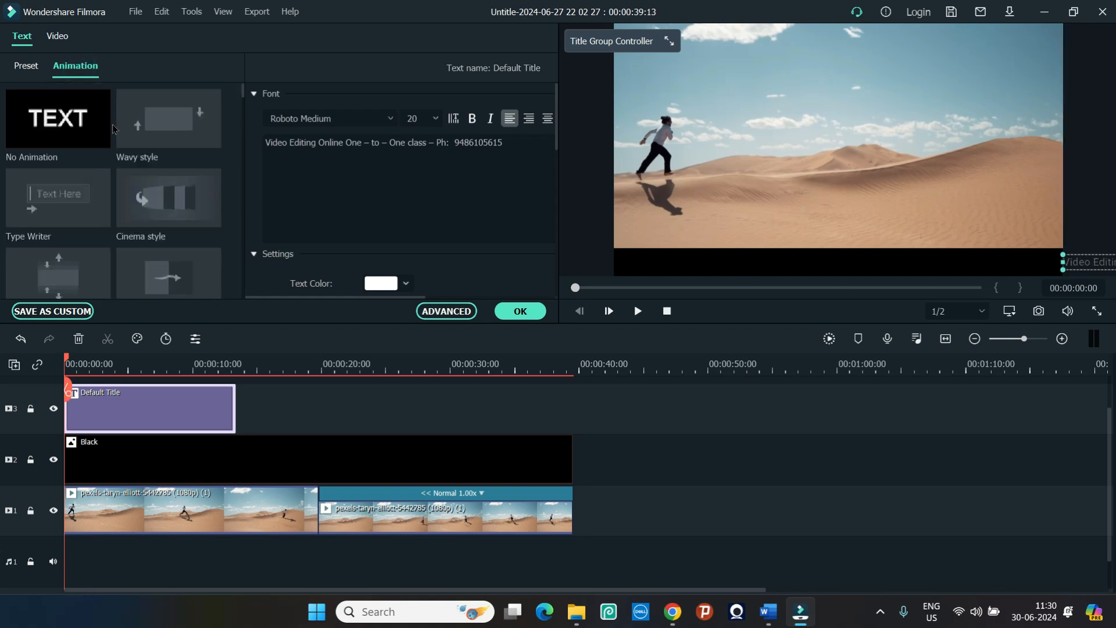
scroll(200, 200, "down", 5)
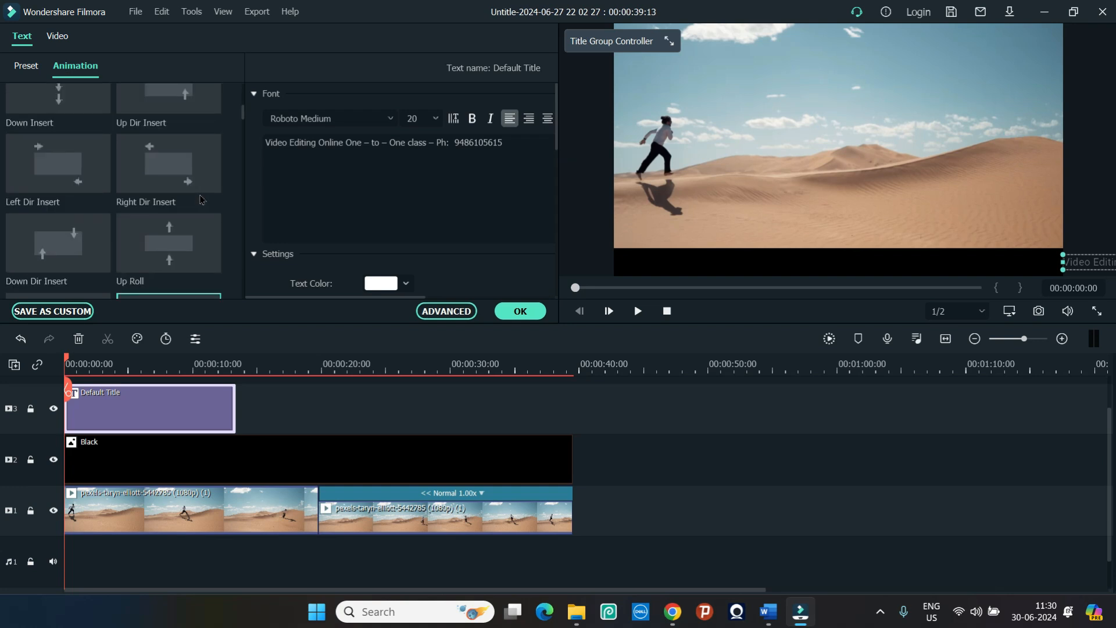
scroll(200, 200, "up", 5)
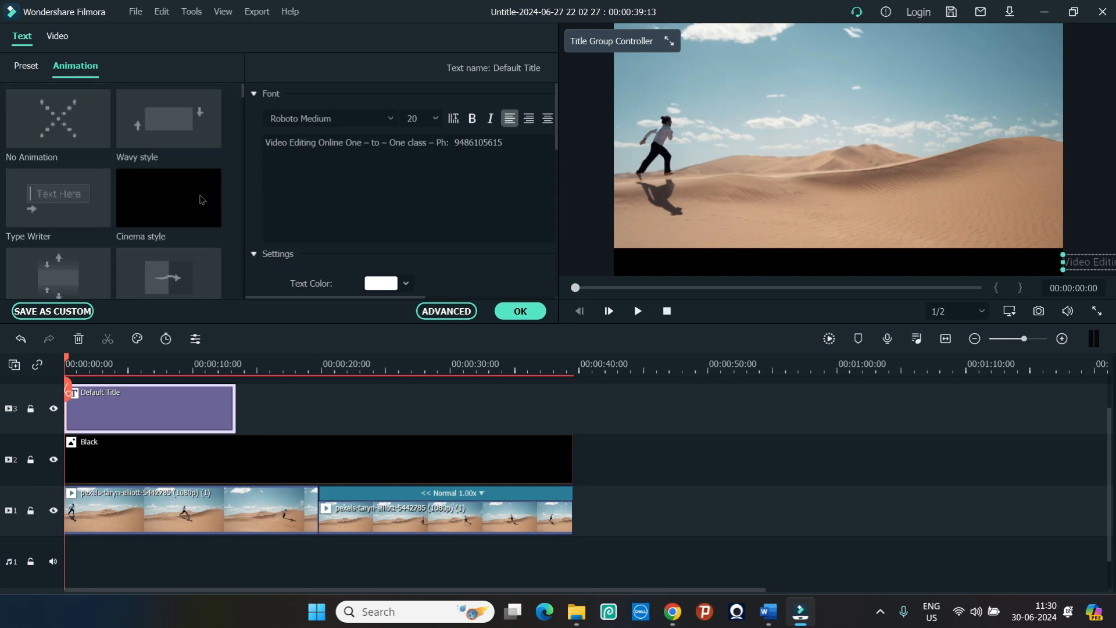
scroll(201, 199, "down", 5)
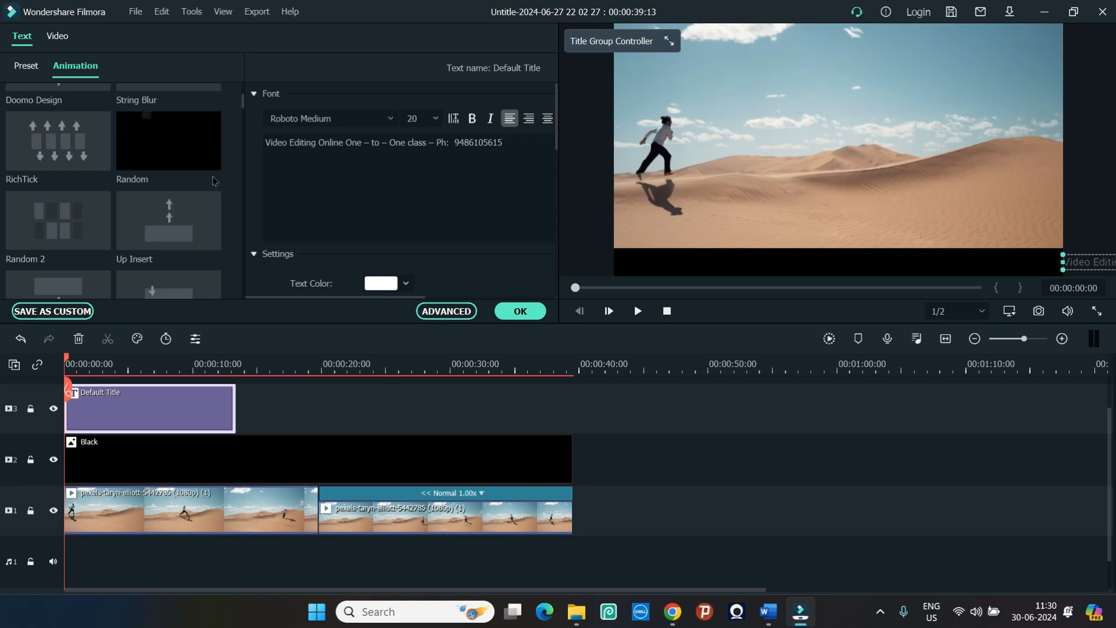
left_click(245, 101)
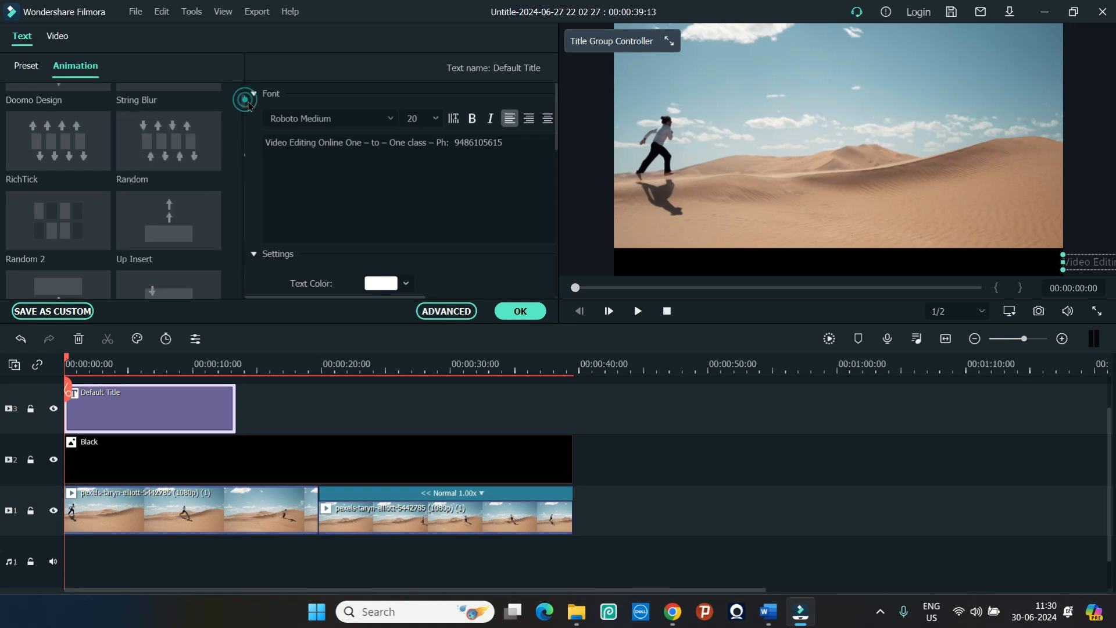
left_click_drag(242, 104, 248, 128)
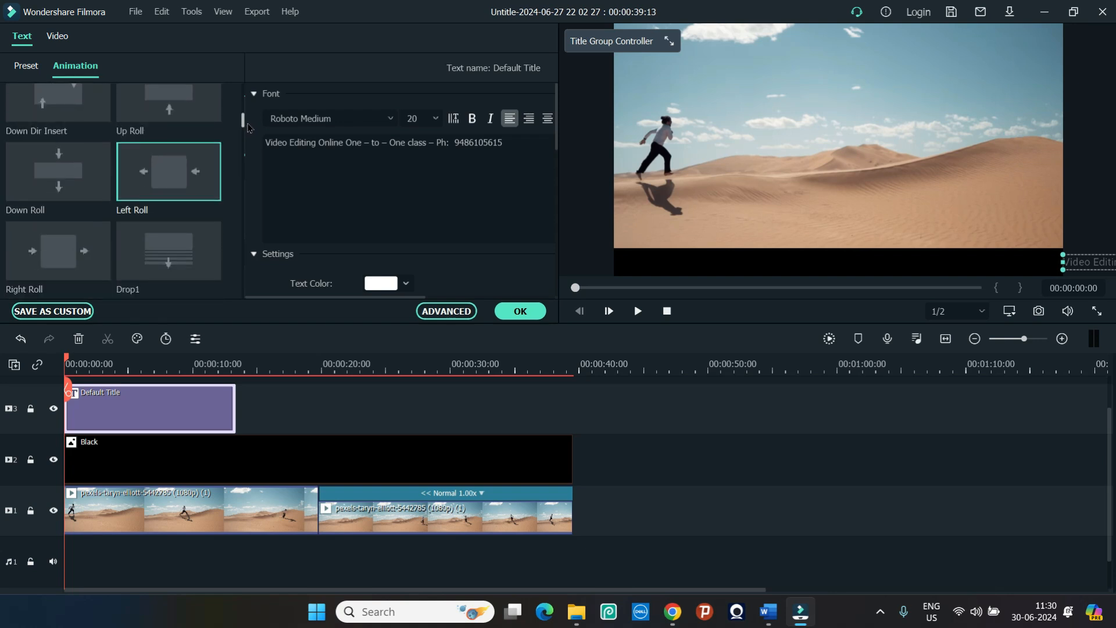
left_click(170, 173)
Extend the title on track 3 to the end of the first desert clip and preview the scrolling text.
left_click_drag(235, 408, 320, 412)
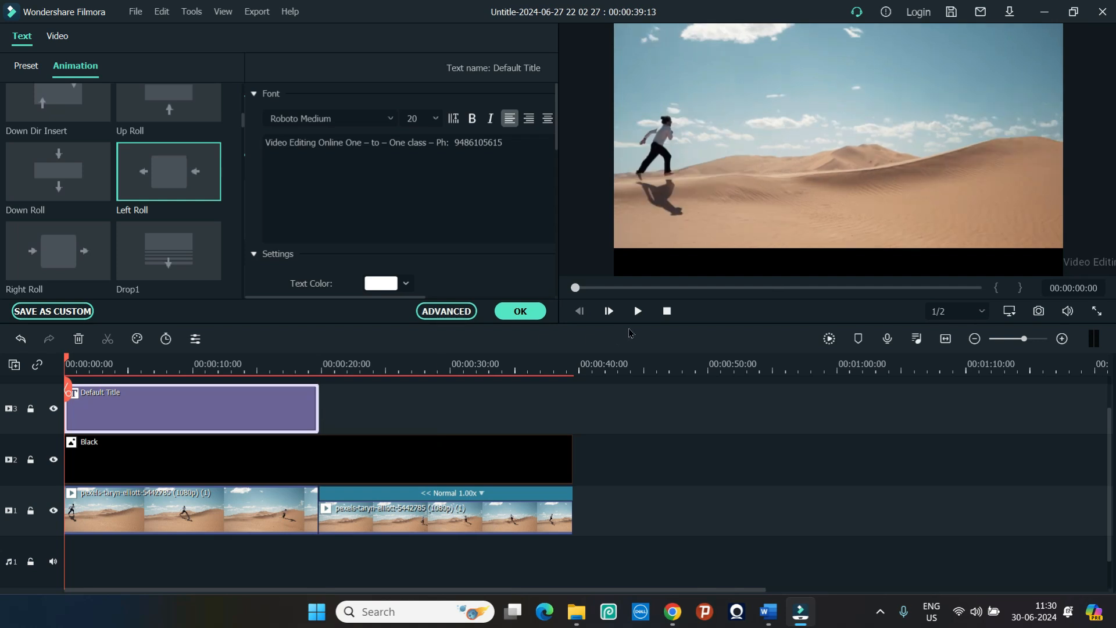
left_click(639, 312)
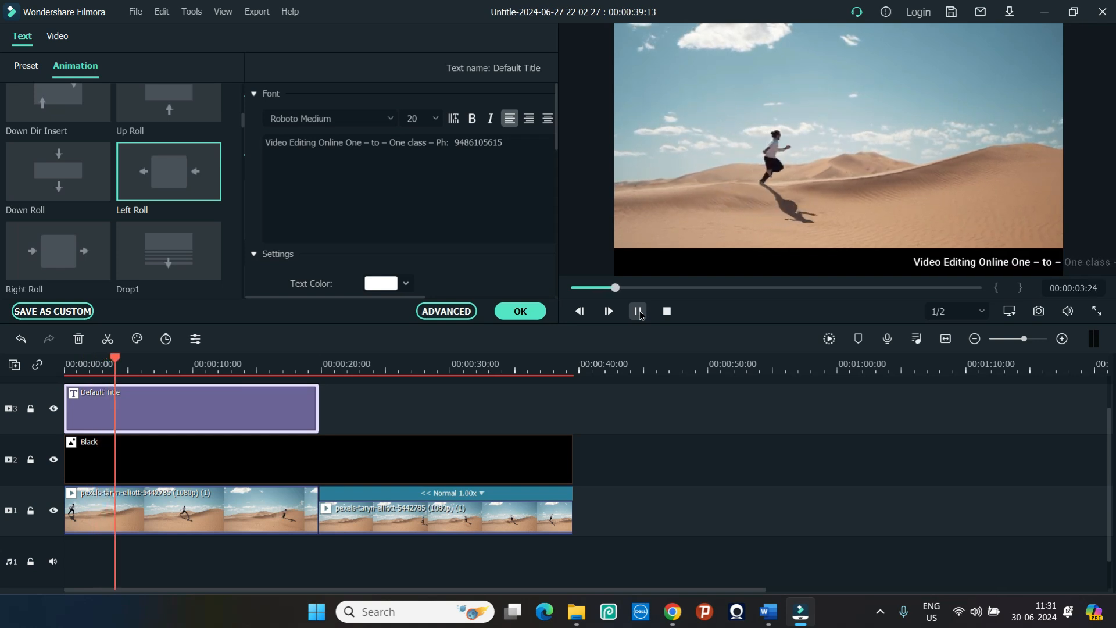
left_click(639, 311)
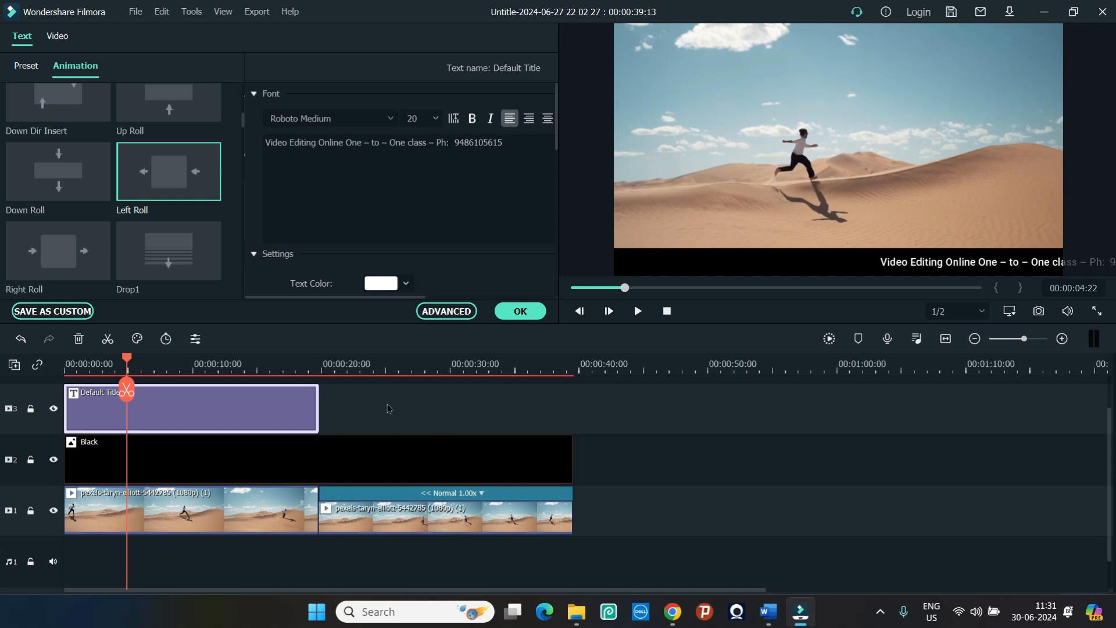
Duplicate the scrolling title directly after the first one on track 3 and play the timeline.
left_click(279, 410)
left_click_drag(129, 360, 316, 362)
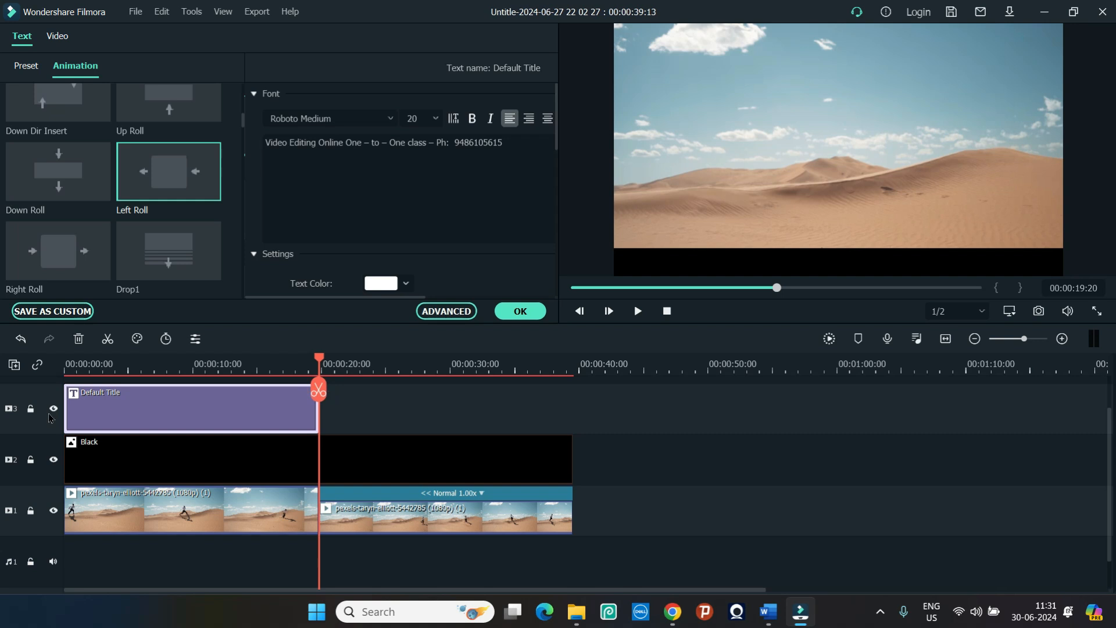
key("ctrl+v")
key("Home")
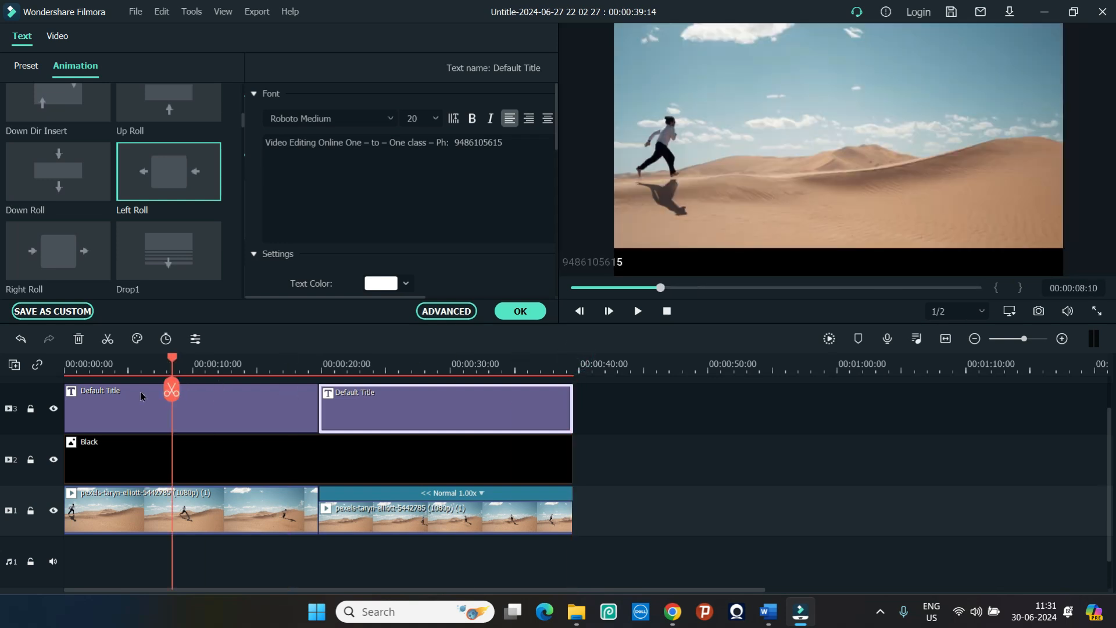
left_click(638, 311)
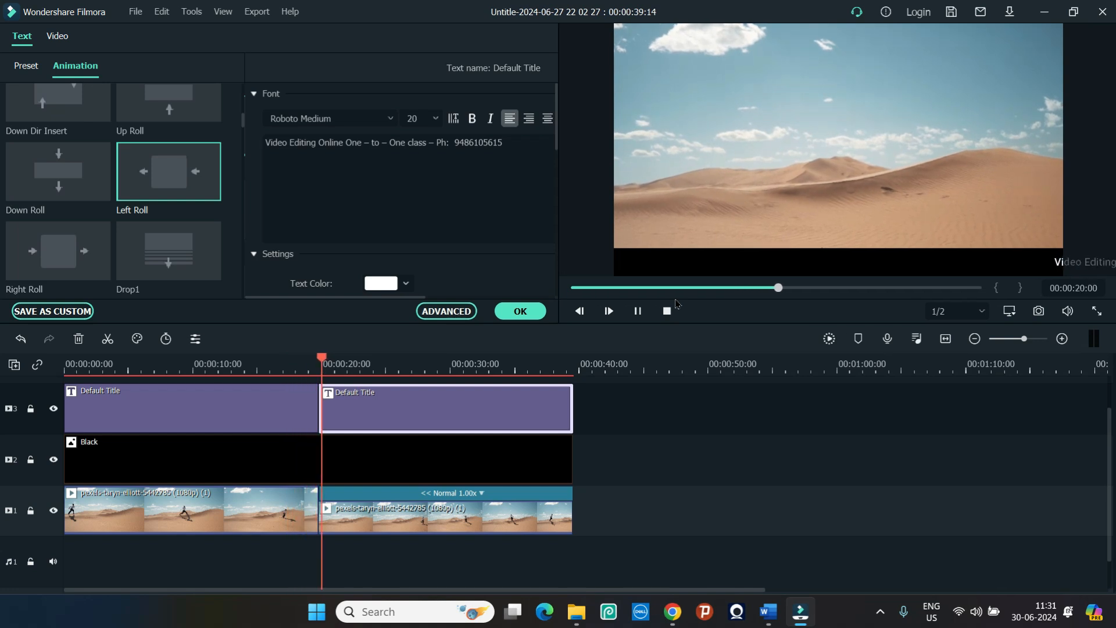
Move the duplicate title to track 4 so that it starts at 00:00:14:02, overlapping the first title.
left_click_drag(348, 366, 247, 383)
scroll(754, 468, "up", 2)
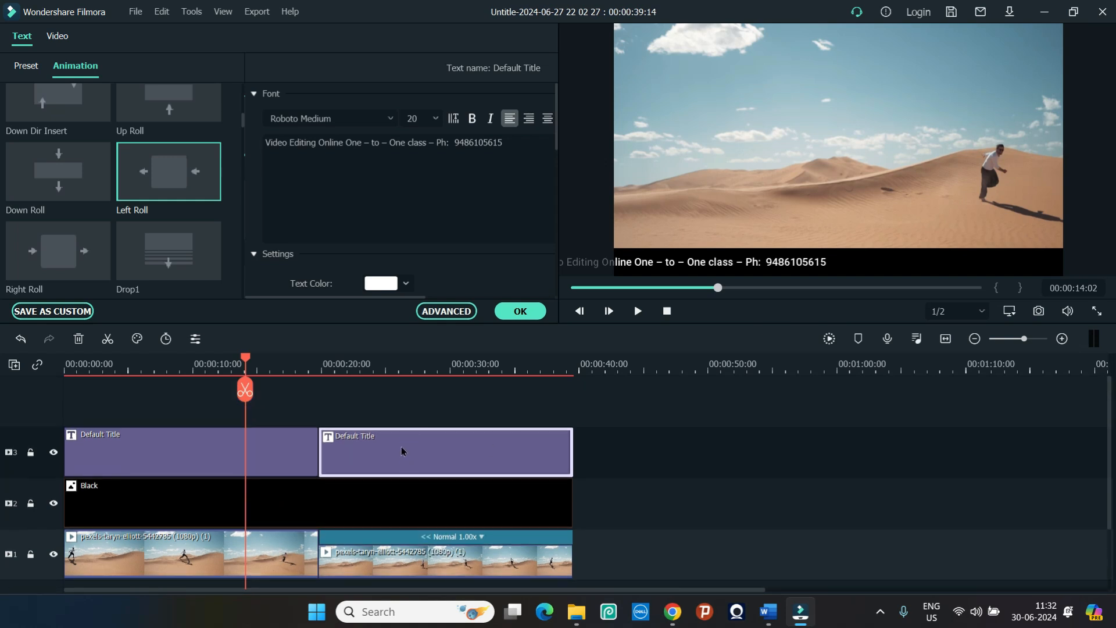
left_click_drag(401, 447, 339, 419)
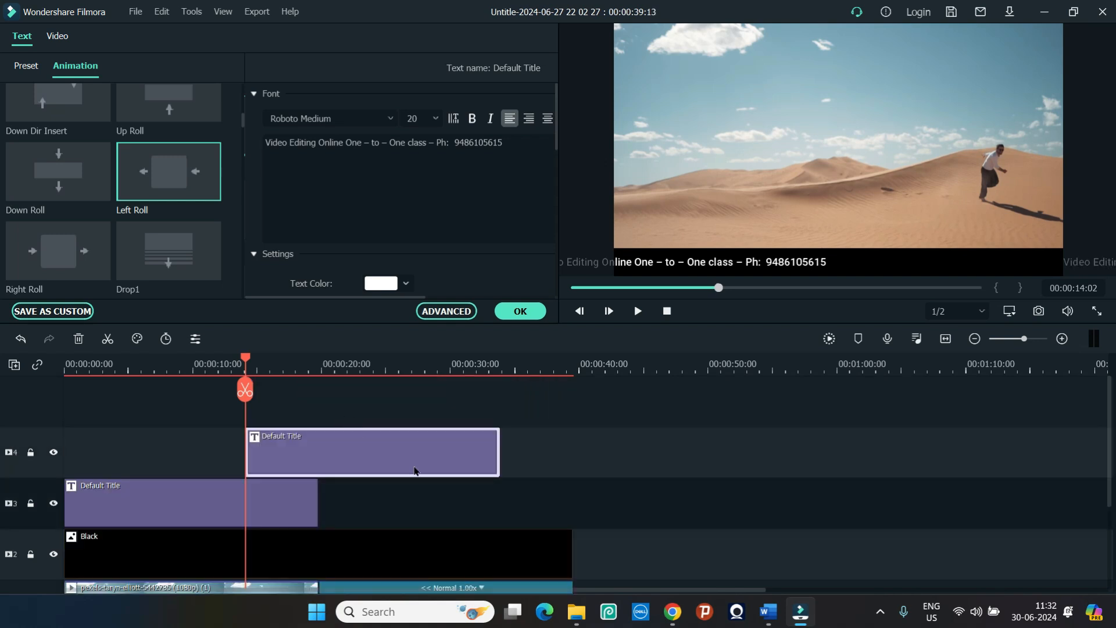
Play the timeline from 00:00:11:12 to check the transition between the two overlapping scrolling titles.
left_click(211, 362)
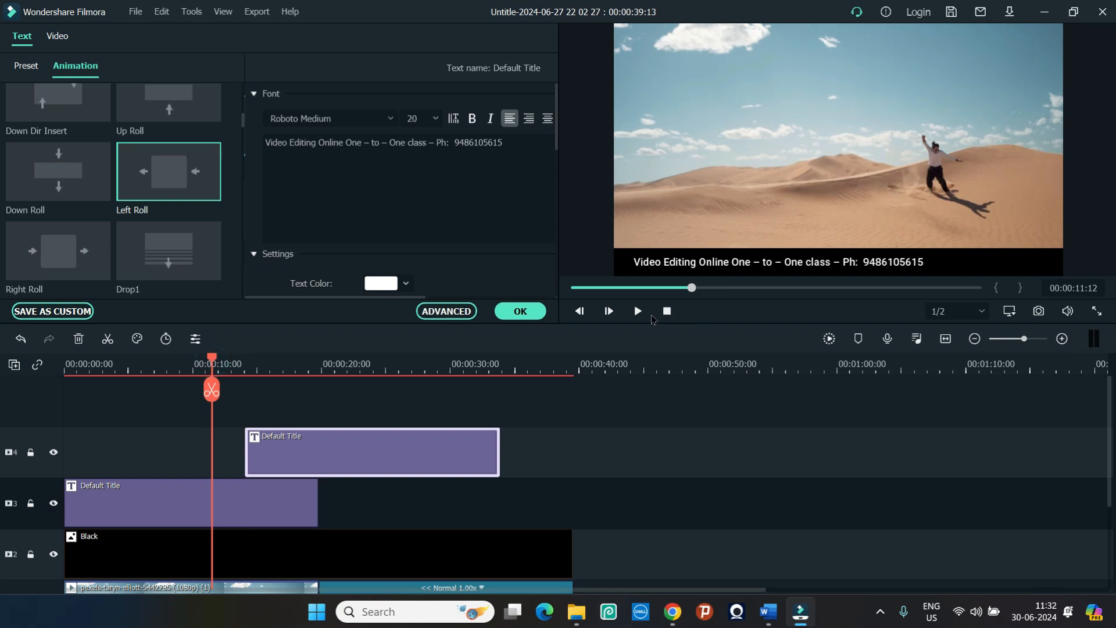
left_click(638, 312)
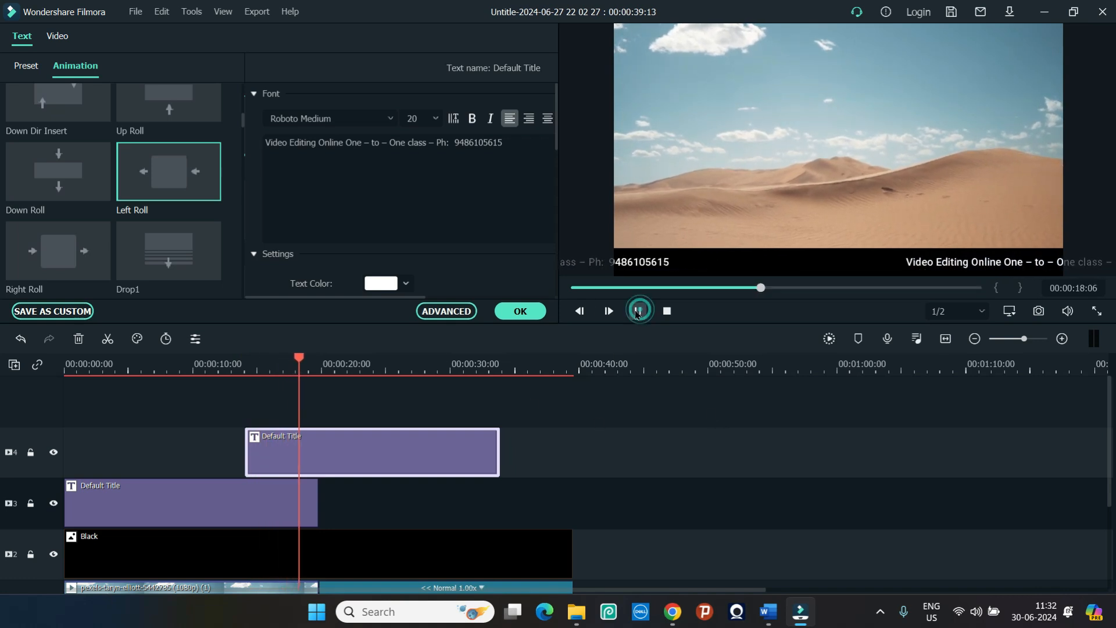
scroll(616, 421, "down", 2)
key("space")
scroll(677, 422, "up", 2)
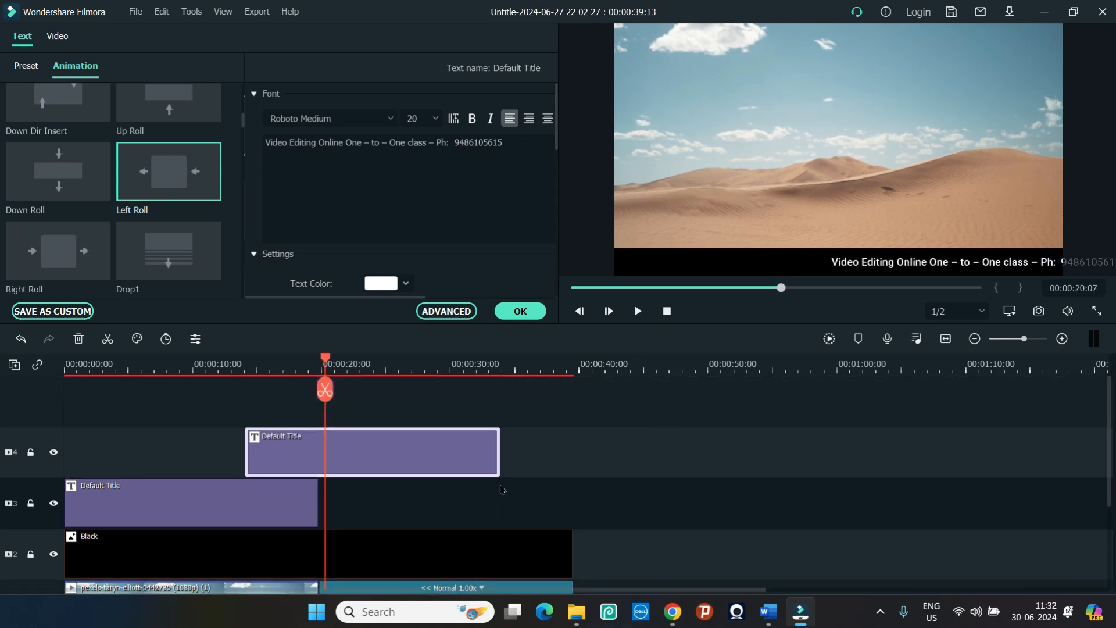
Add video track 5 and paste another copy of the scrolling title on it, starting at 00:00:27:19.
left_click_drag(326, 365, 423, 383)
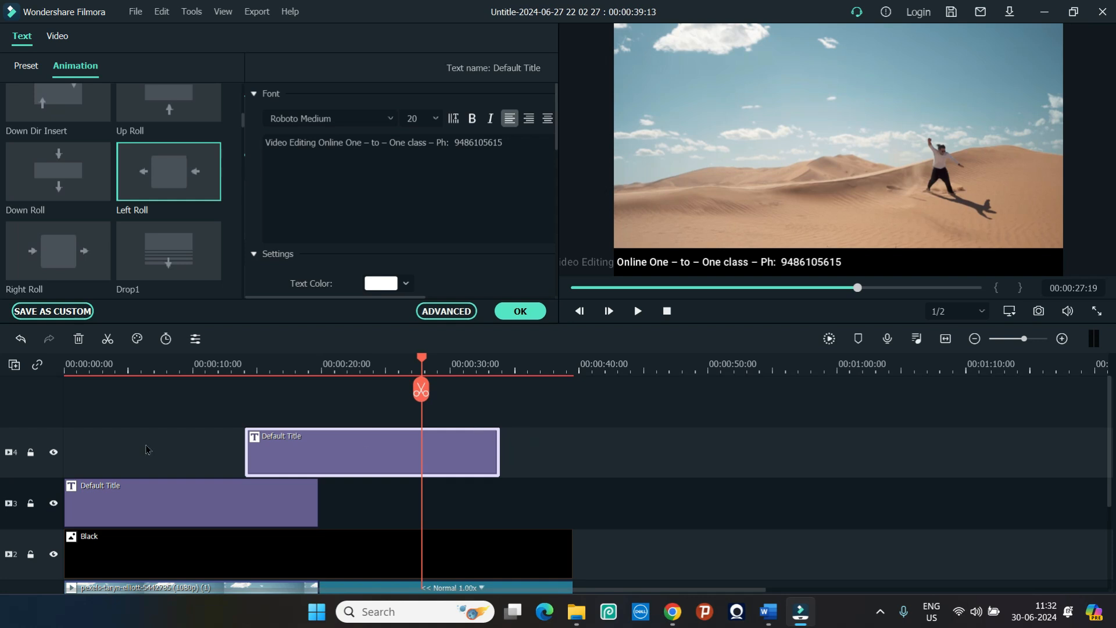
left_click(14, 368)
left_click(14, 368)
left_click(15, 369)
left_click(18, 385)
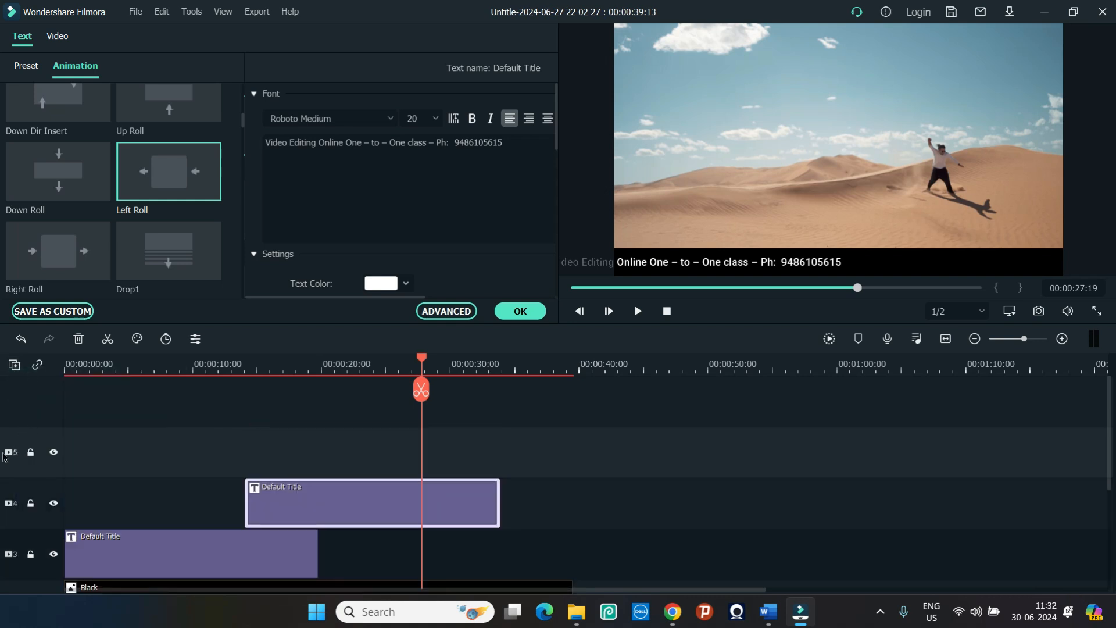
left_click(3, 456)
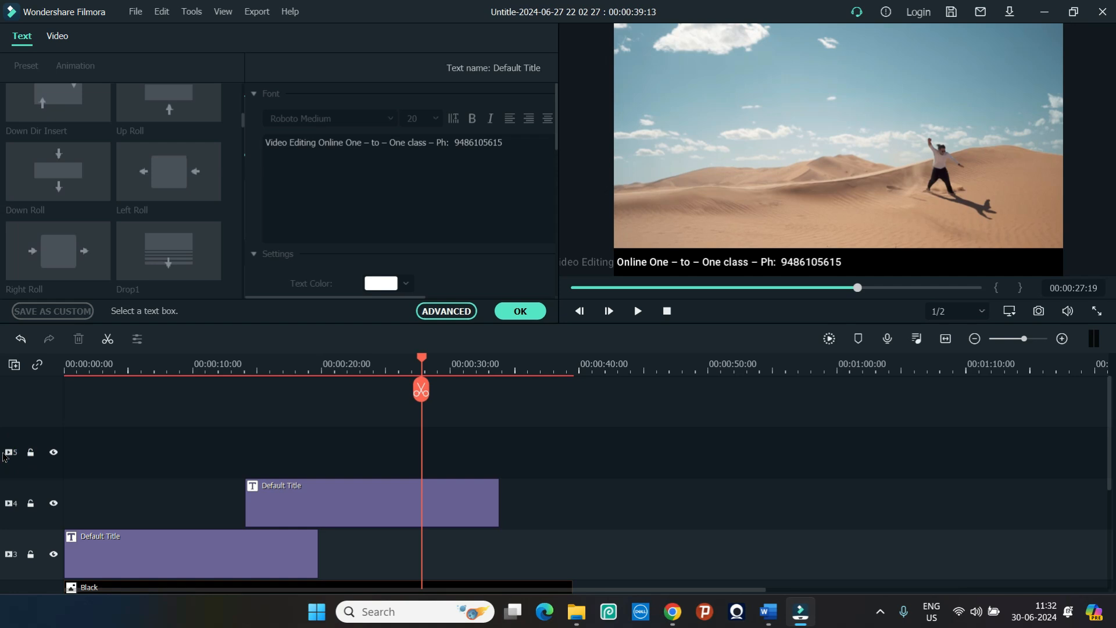
key("ctrl+v")
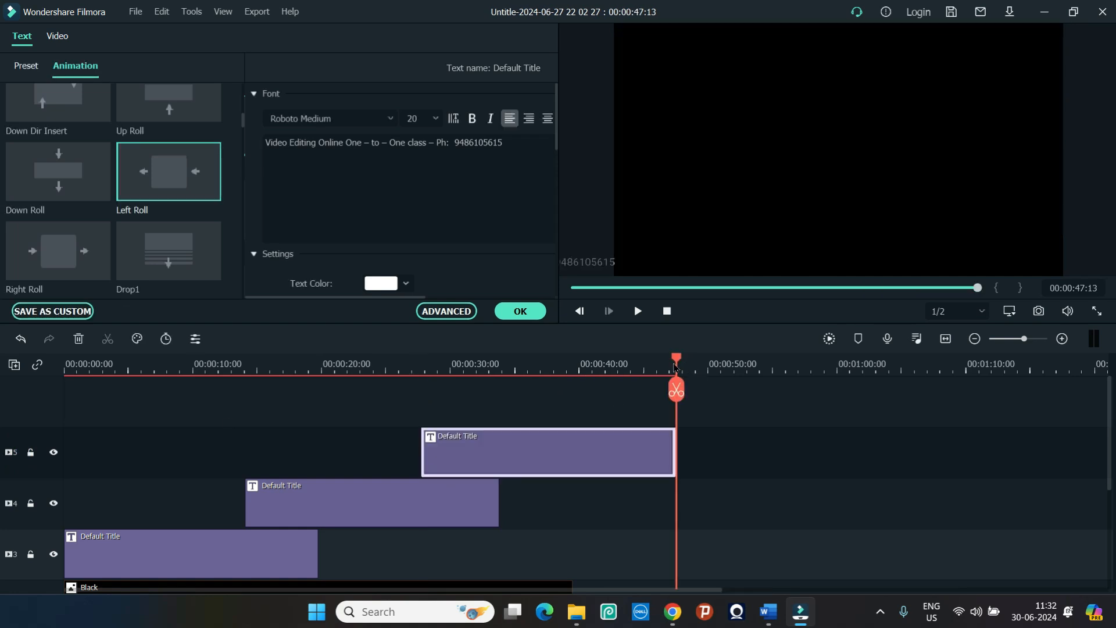
Play the timeline from 00:00:00:00 to check the scrolling text across the desert clips.
left_click_drag(680, 363, 385, 395)
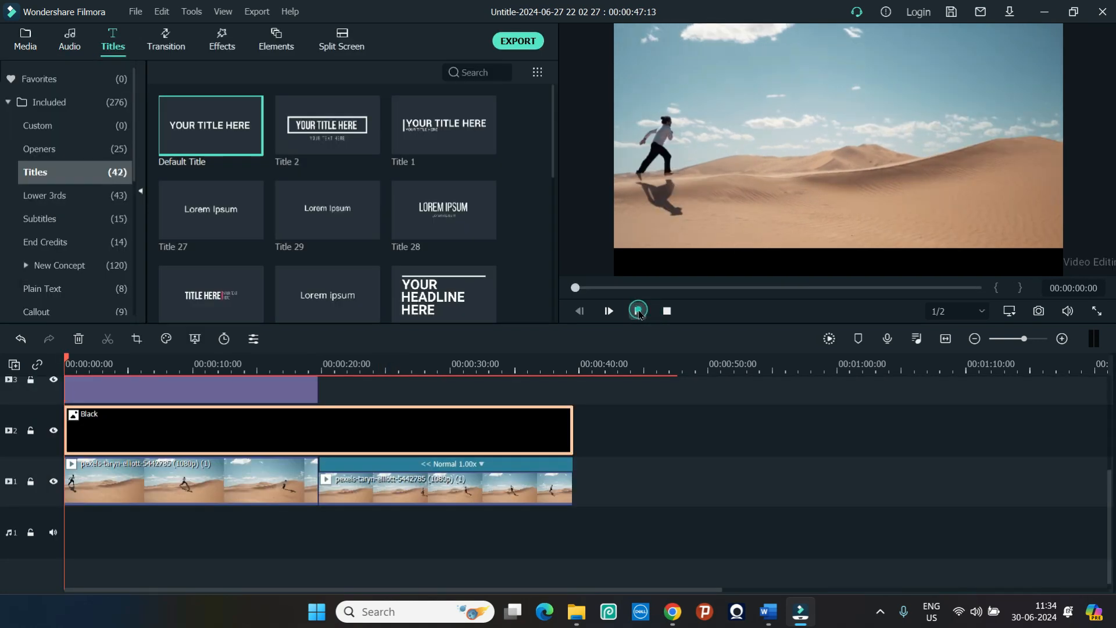
left_click(638, 310)
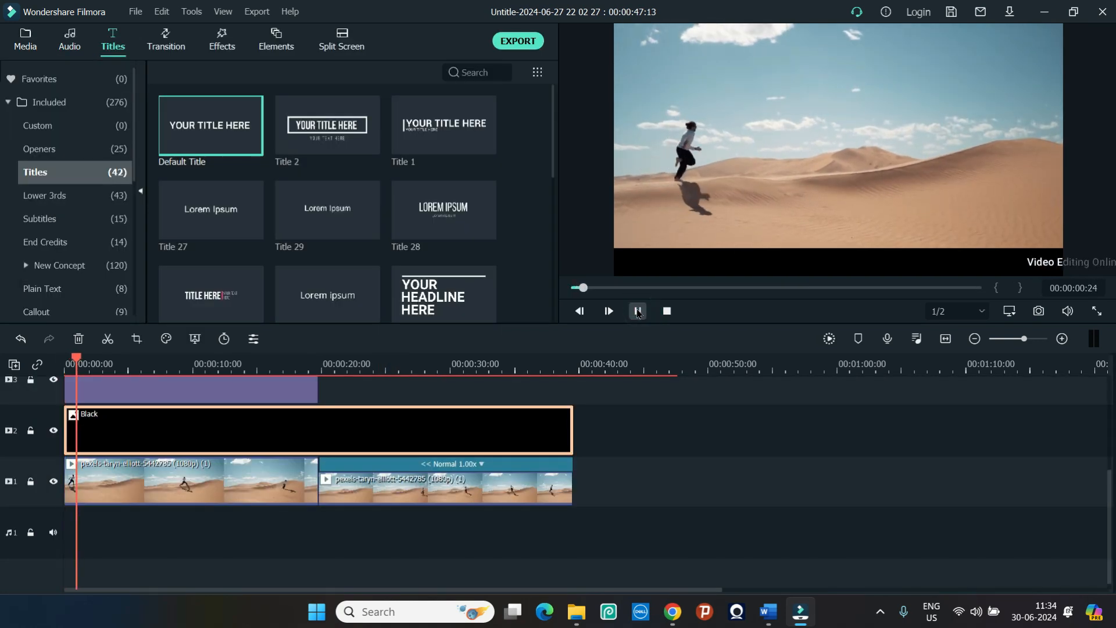